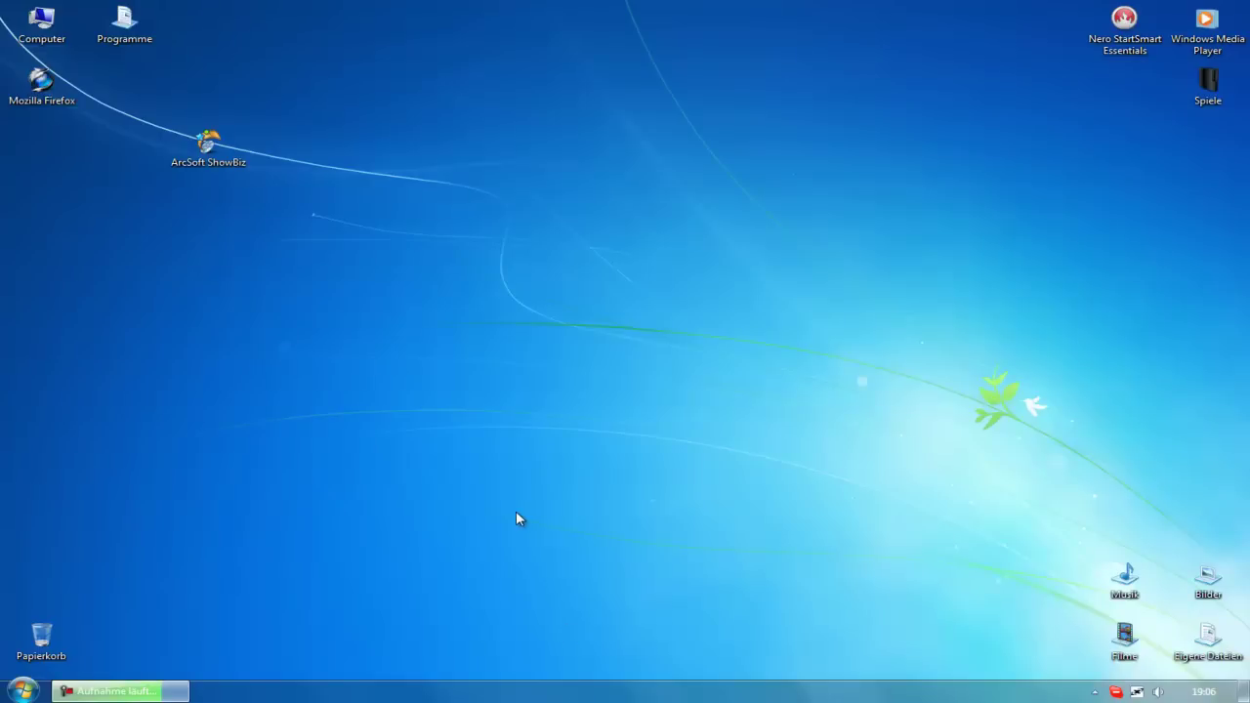
- Run autorun from the Autorun folder on the CD-HD-PVR-V4.0B- disc in drive D: and close the folder window
left_click(23, 692)
left_click(293, 495)
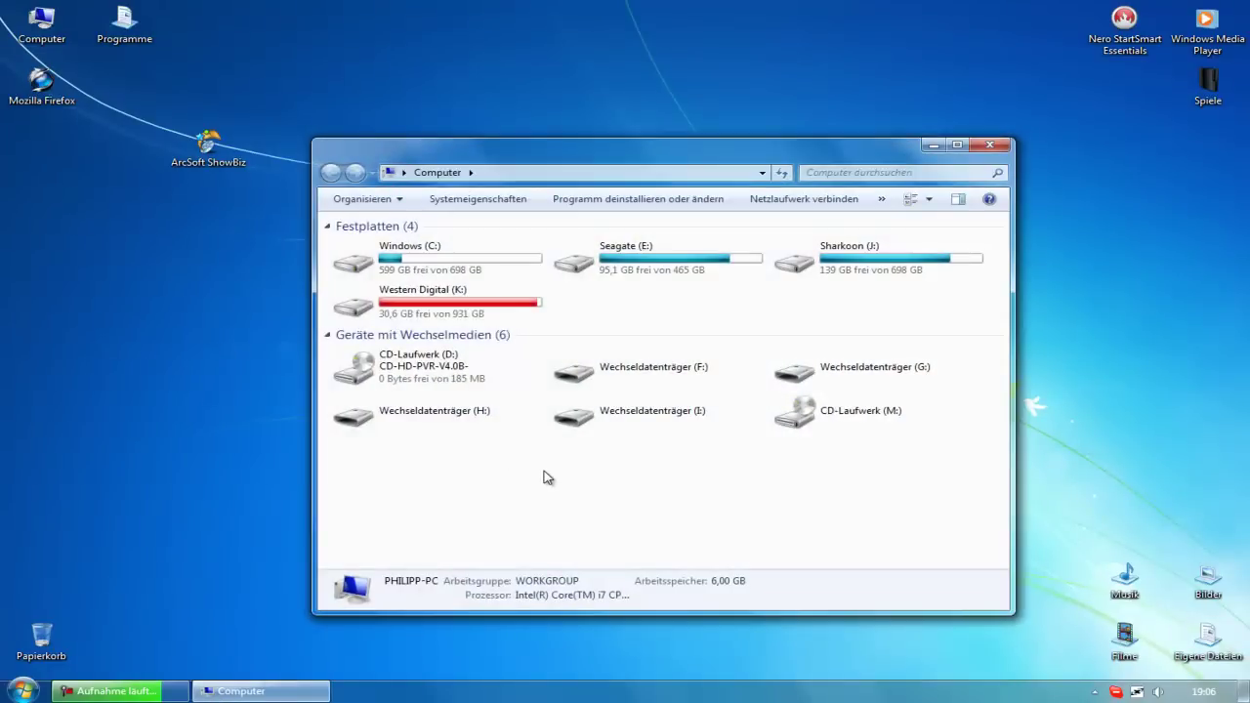
double_click(409, 370)
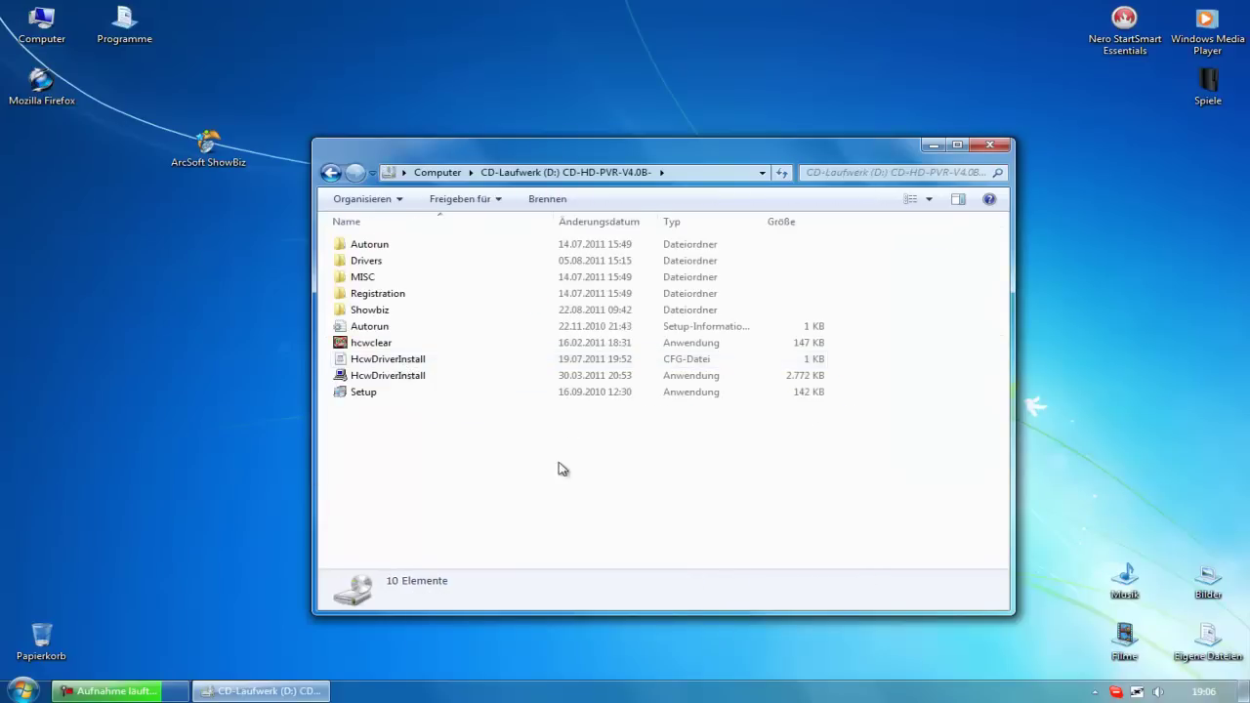
left_click(373, 246)
double_click(373, 246)
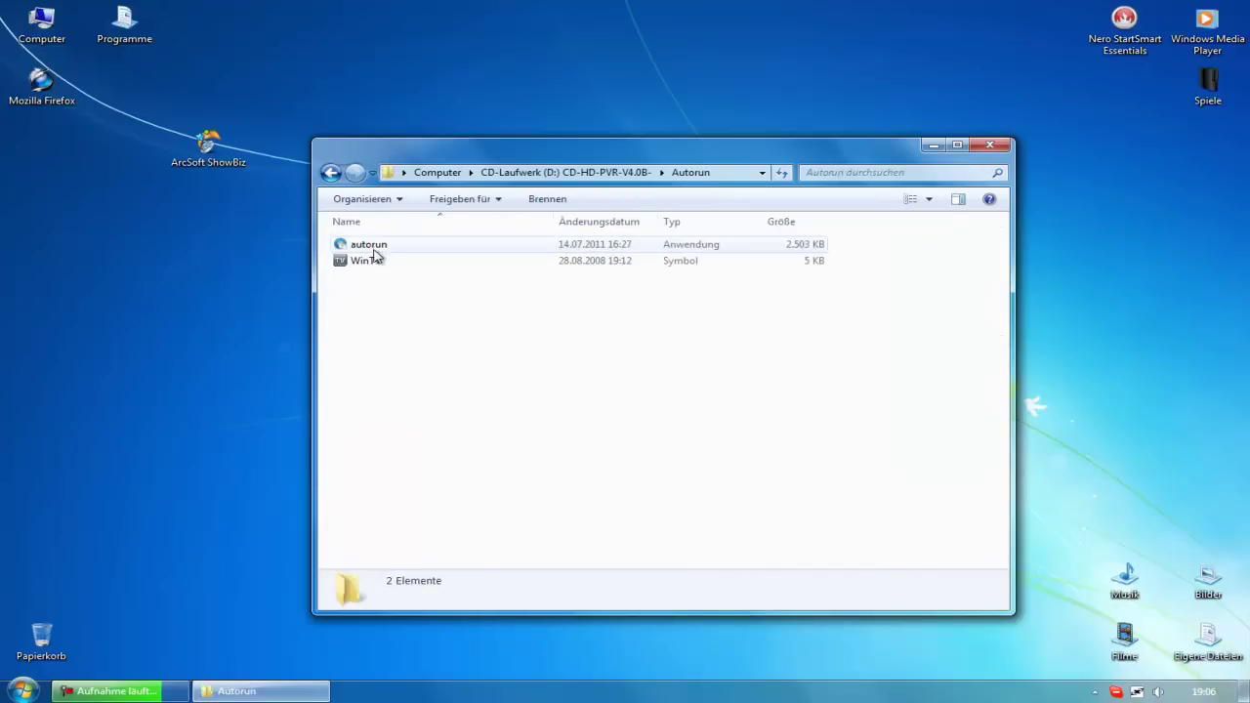
left_click(377, 248)
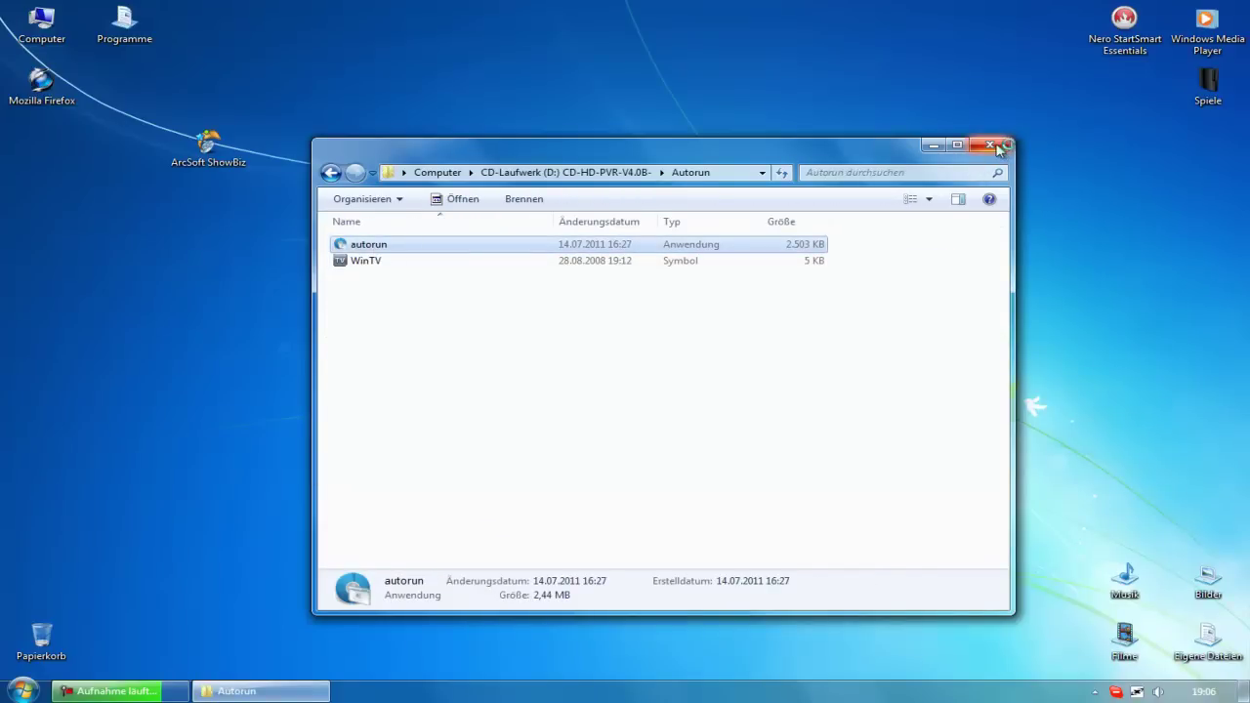
left_click(998, 147)
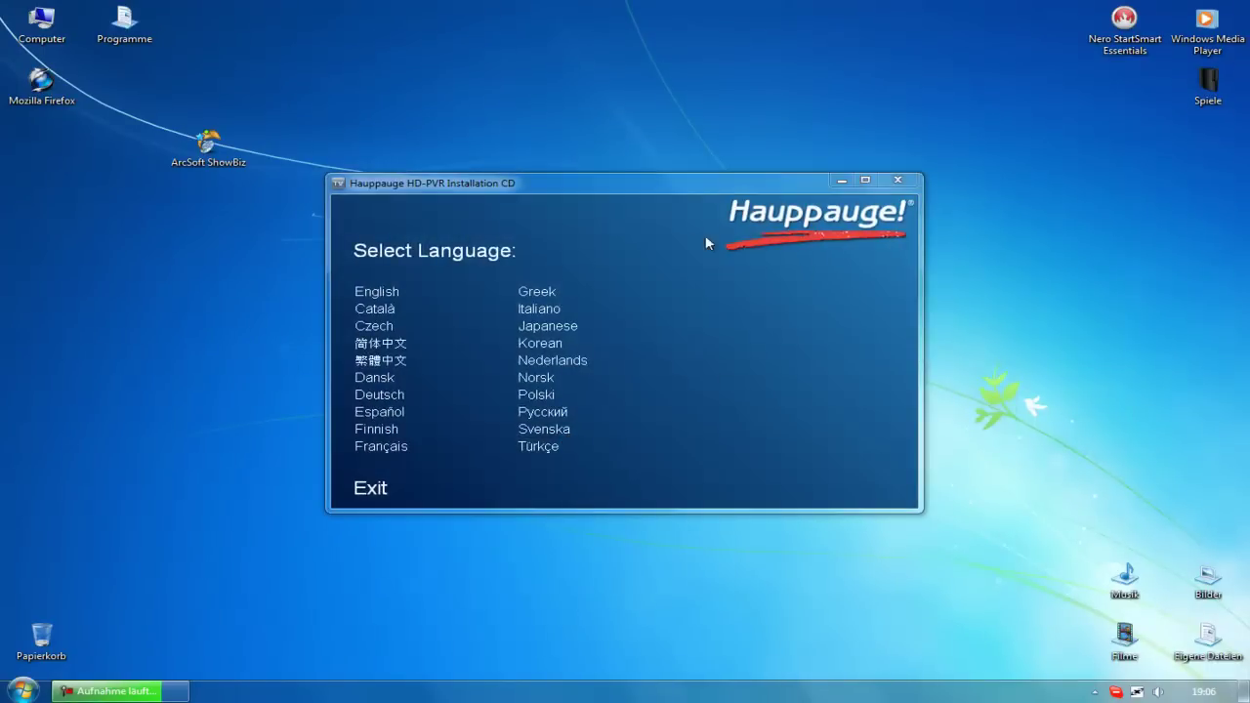
- Show the Hauppauge HD-PVR installation options in Deutsch and exit the installer without installing anything
left_click(619, 219)
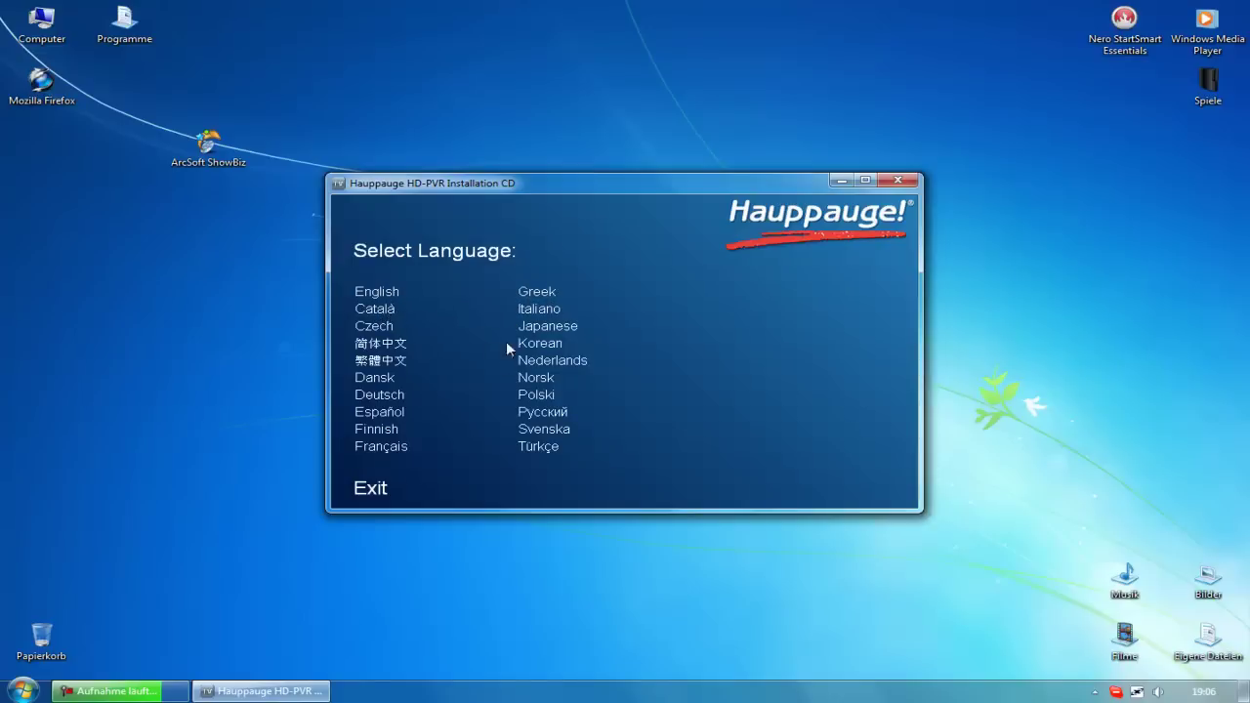
left_click(404, 396)
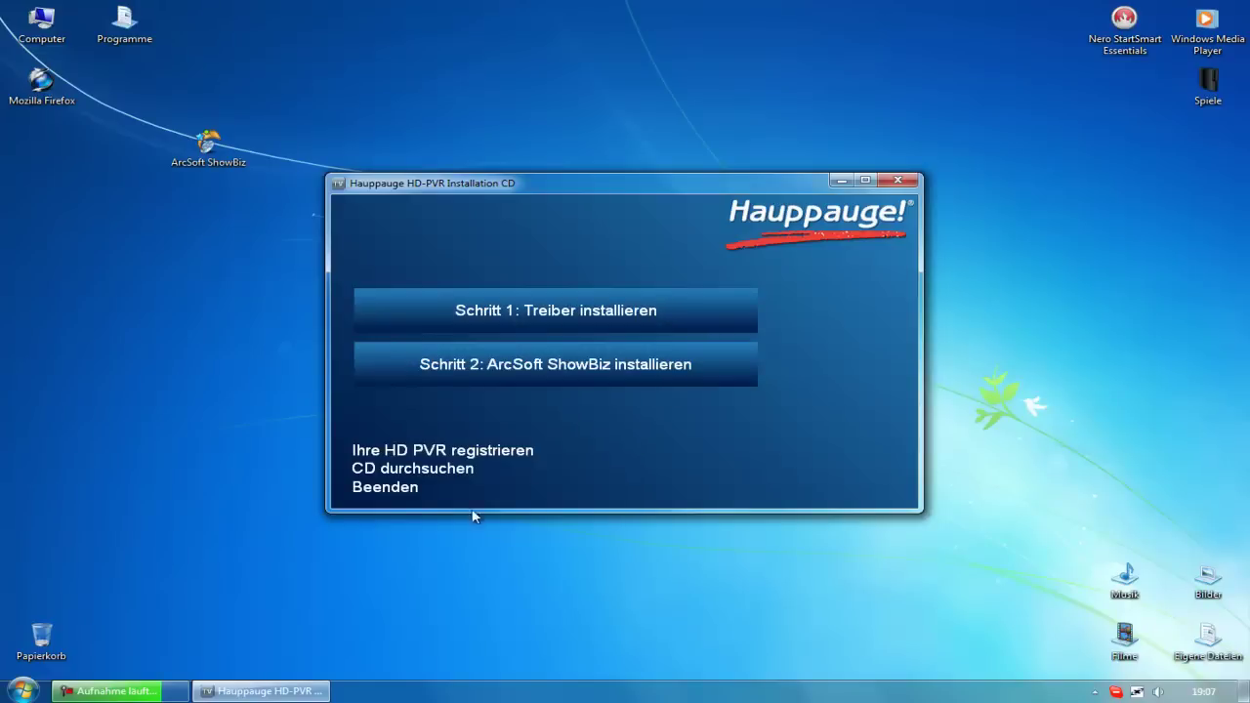
left_click(414, 488)
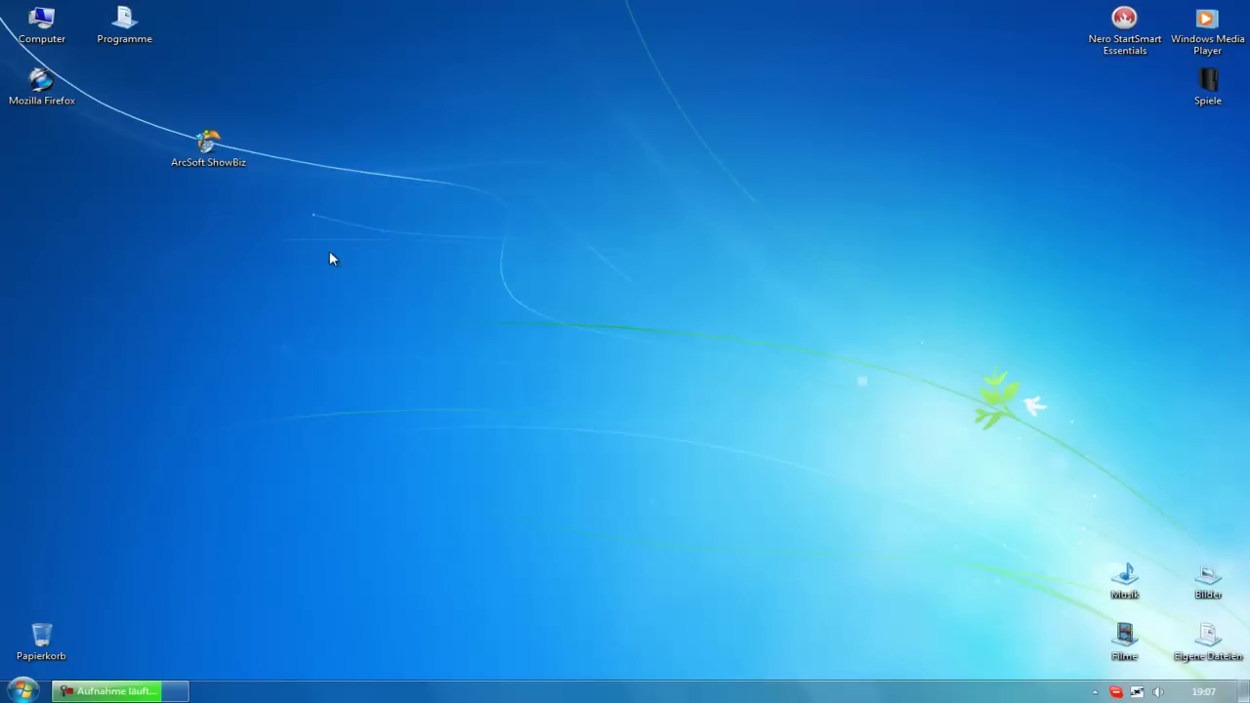
- Launch ArcSoft ShowBiz and open its Capture Module
double_click(216, 161)
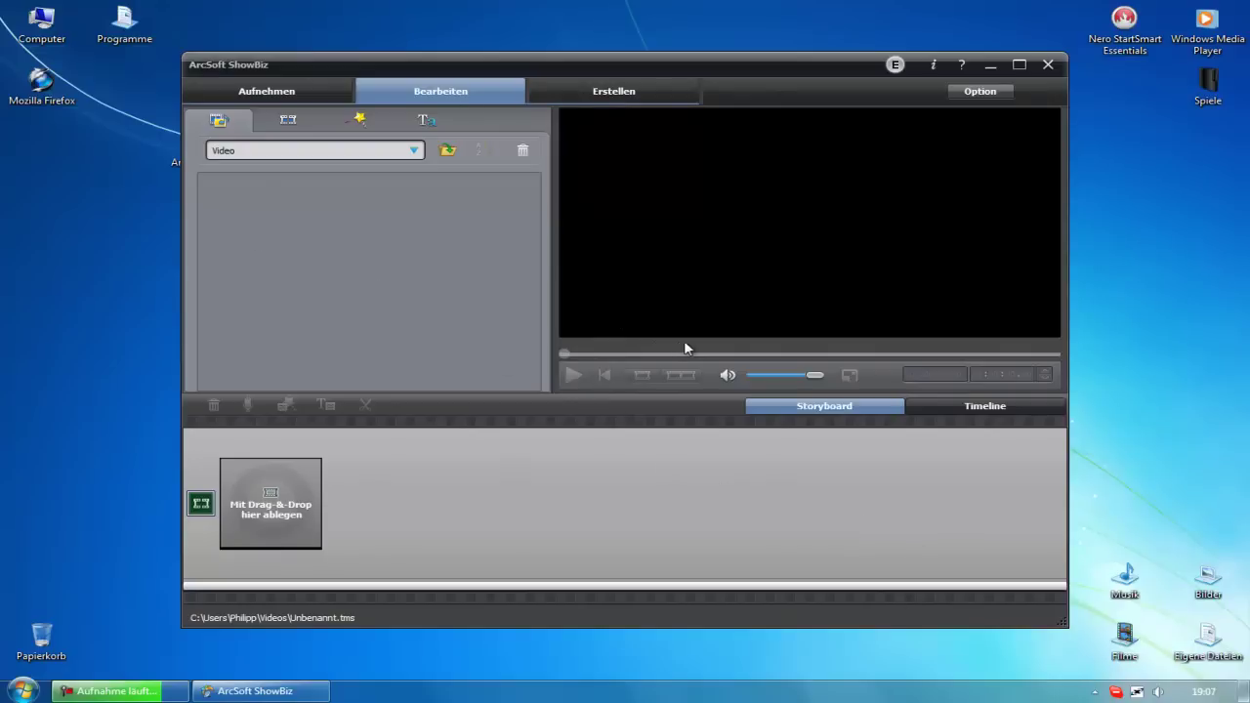
left_click(311, 96)
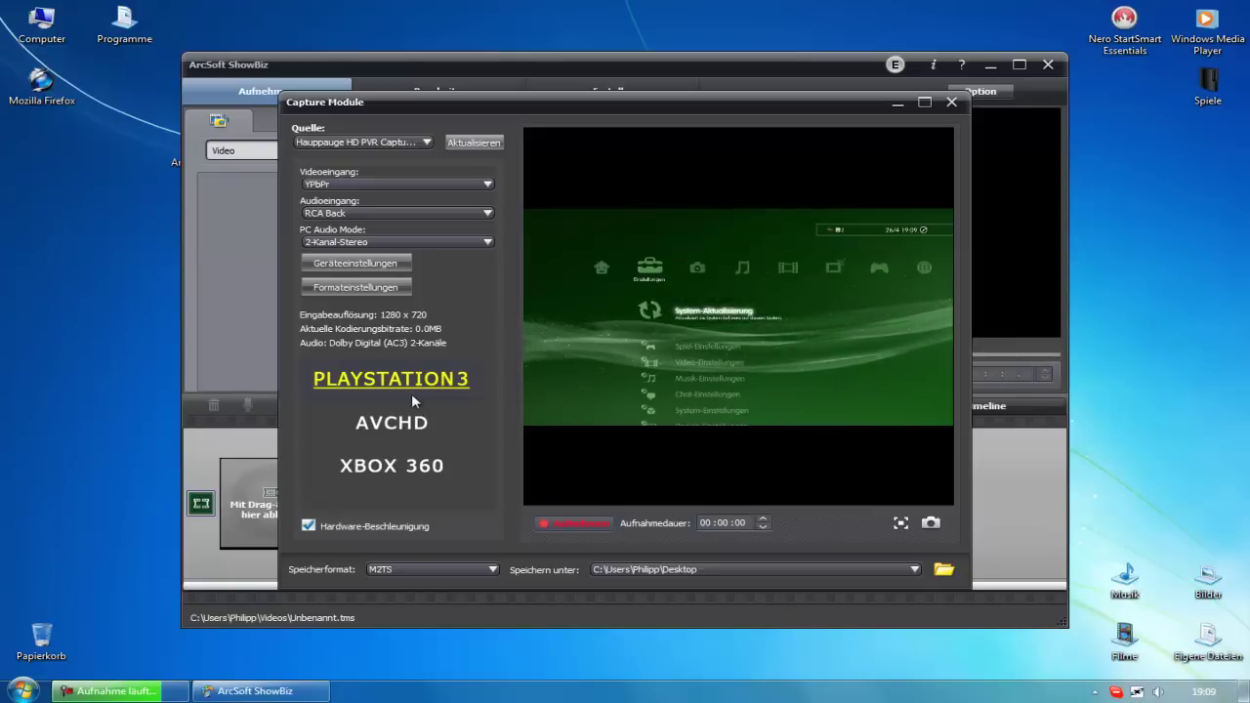
- Try the XBOX 360 and AVCHD recording presets and return to PLAYSTATION3
left_click(398, 469)
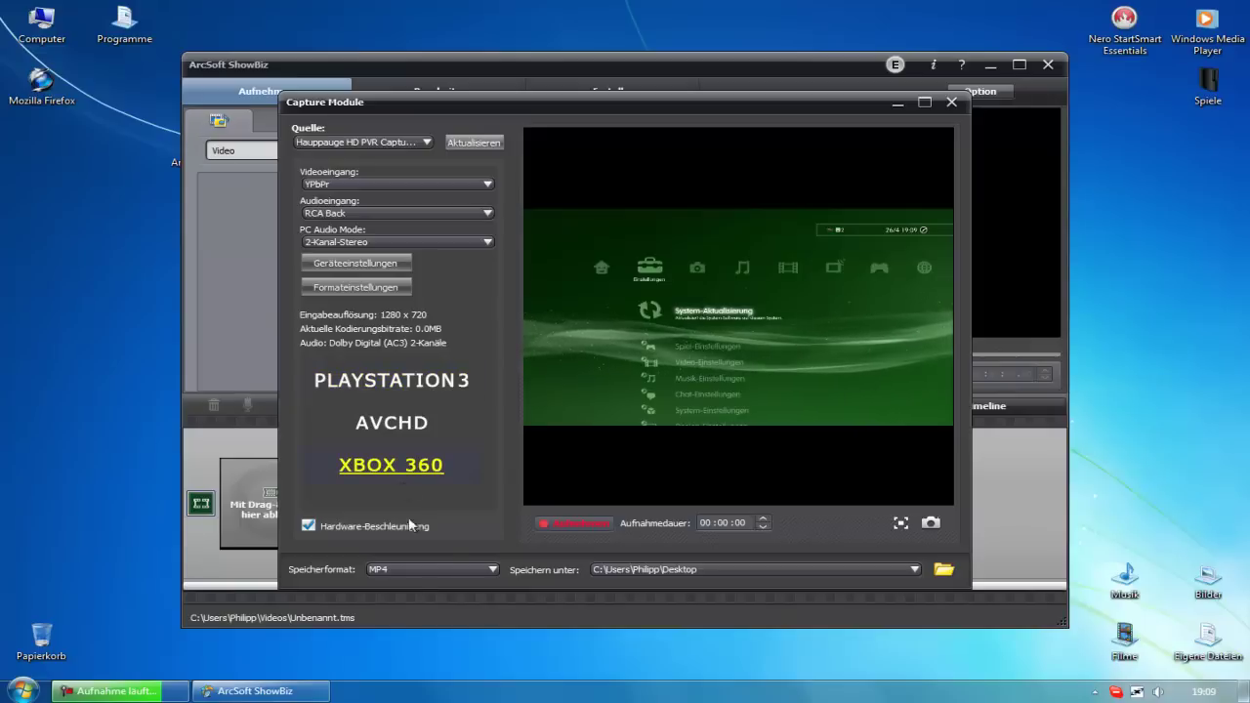
left_click(389, 424)
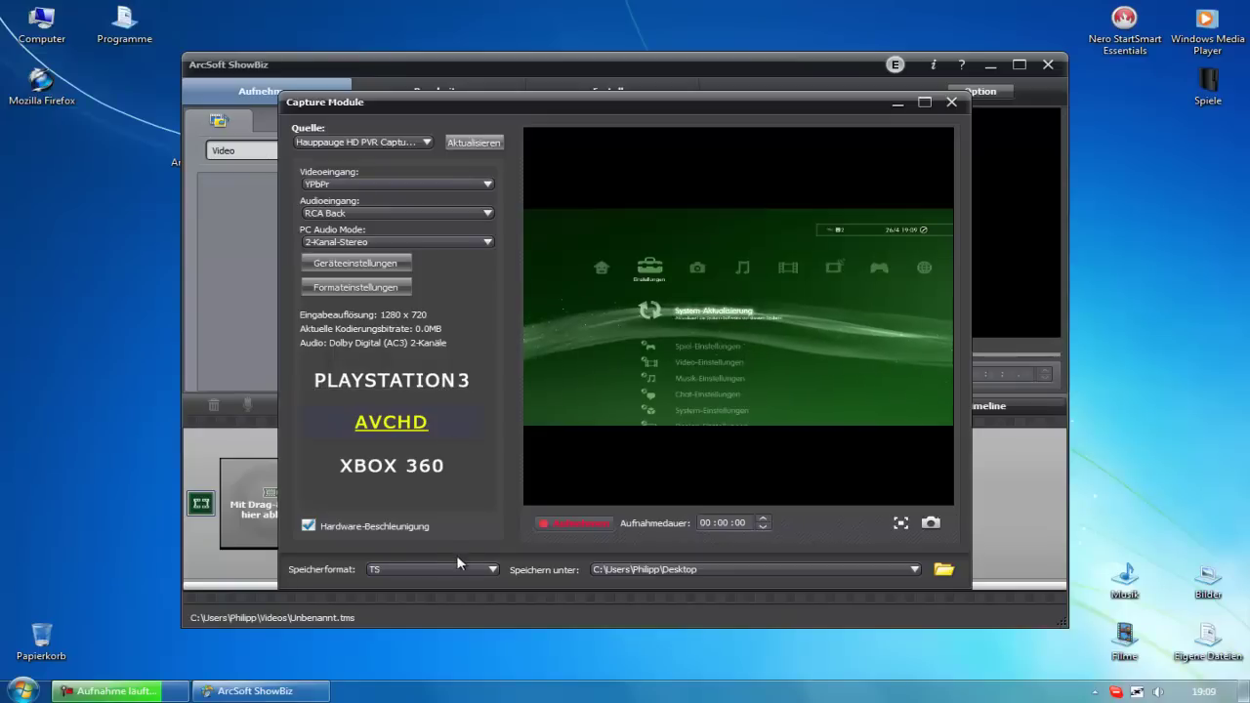
scroll(410, 567, "down", 1)
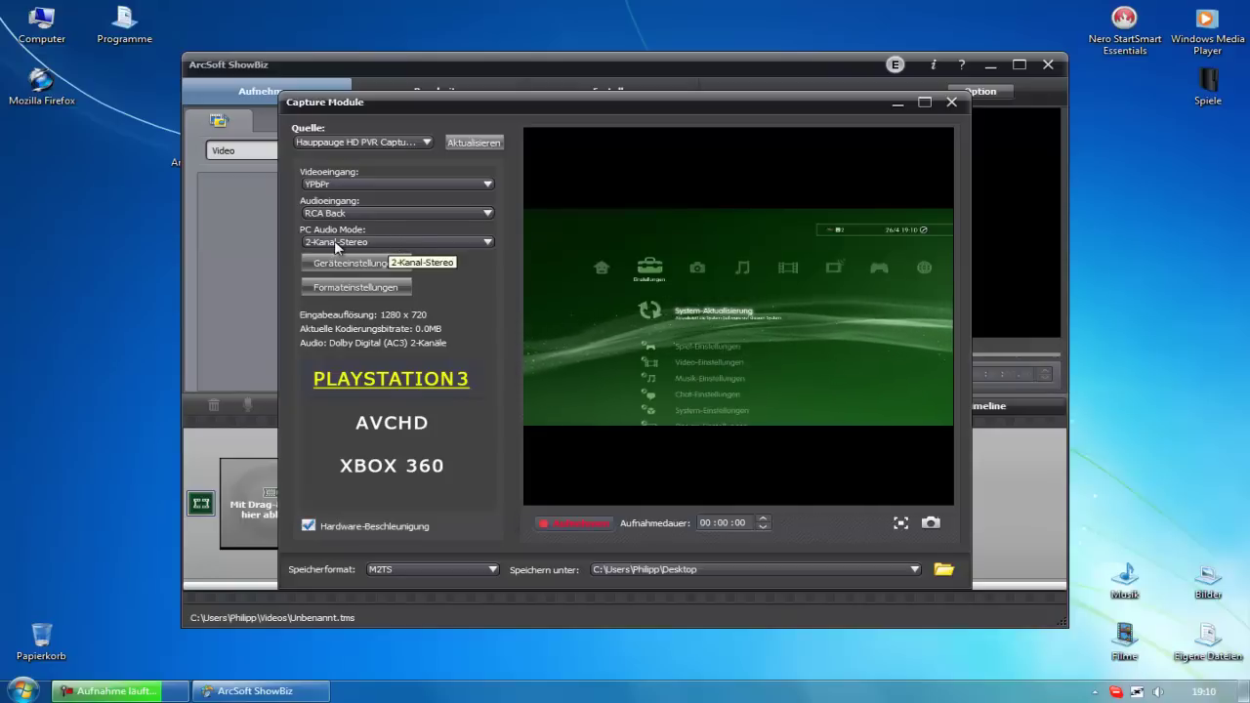
- Examine the available choices for PC audio mode, audio input and video input, and the device settings of the capture source
left_click(386, 243)
left_click(383, 241)
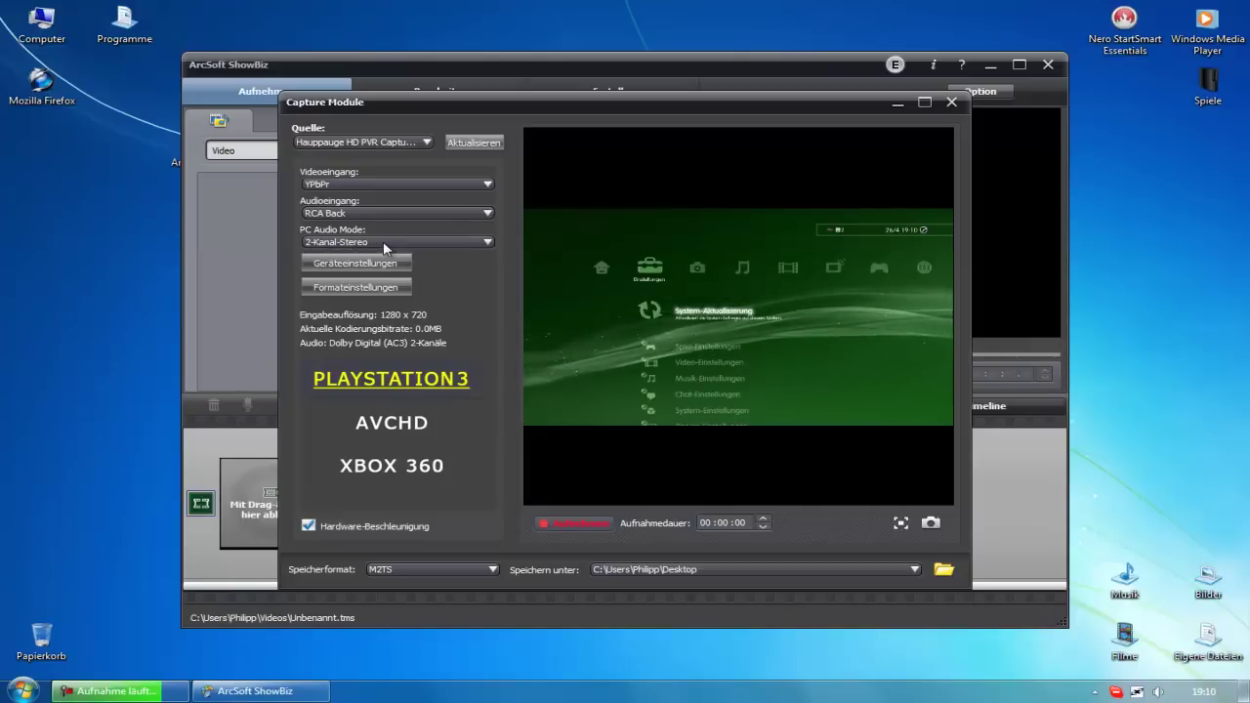
left_click(381, 213)
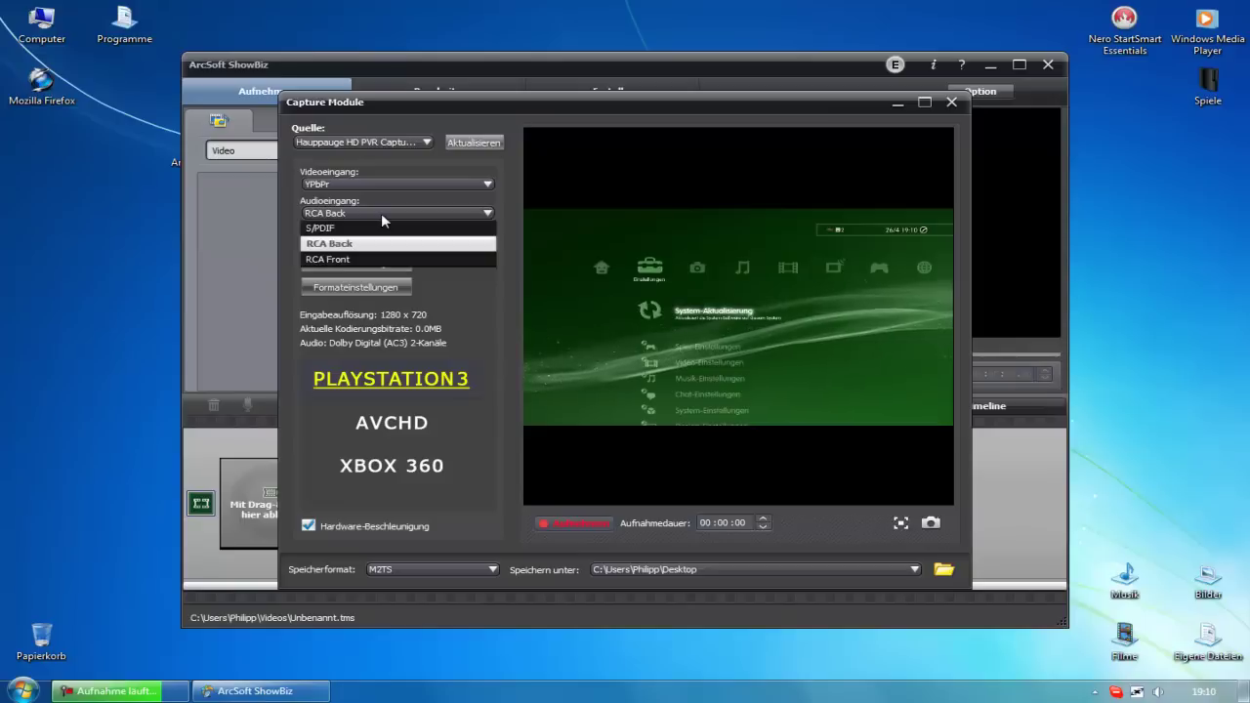
left_click(381, 213)
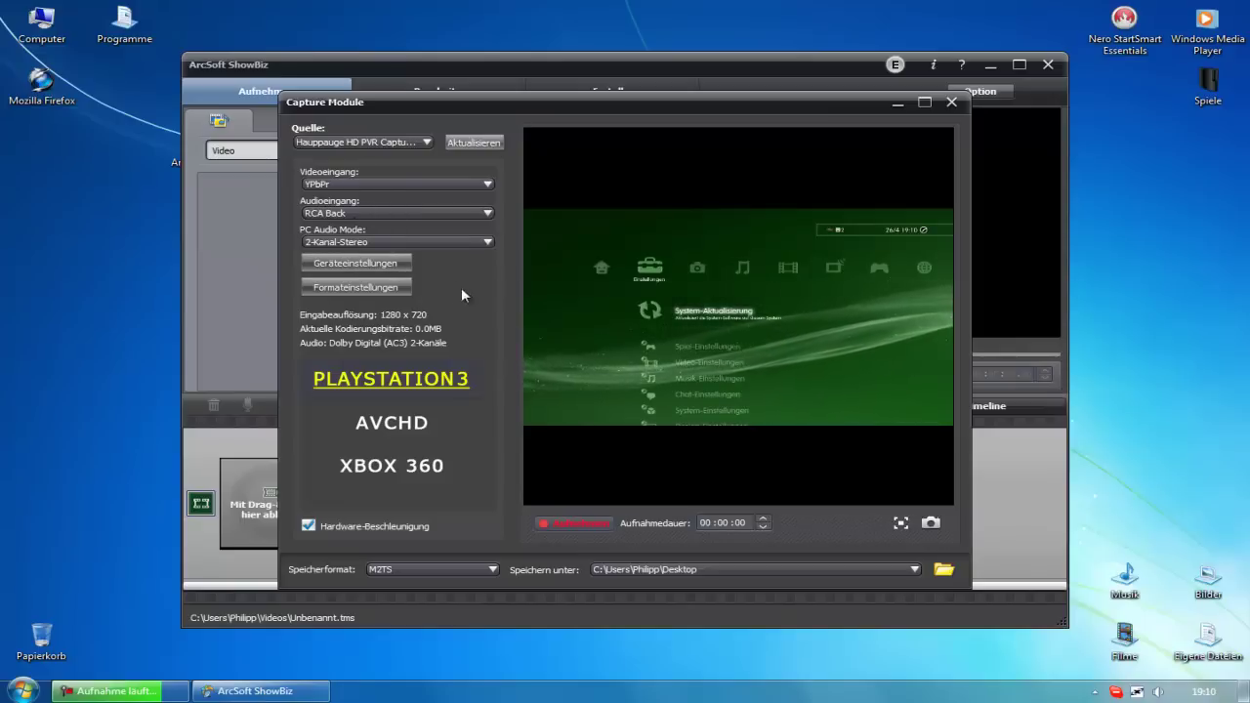
left_click(400, 183)
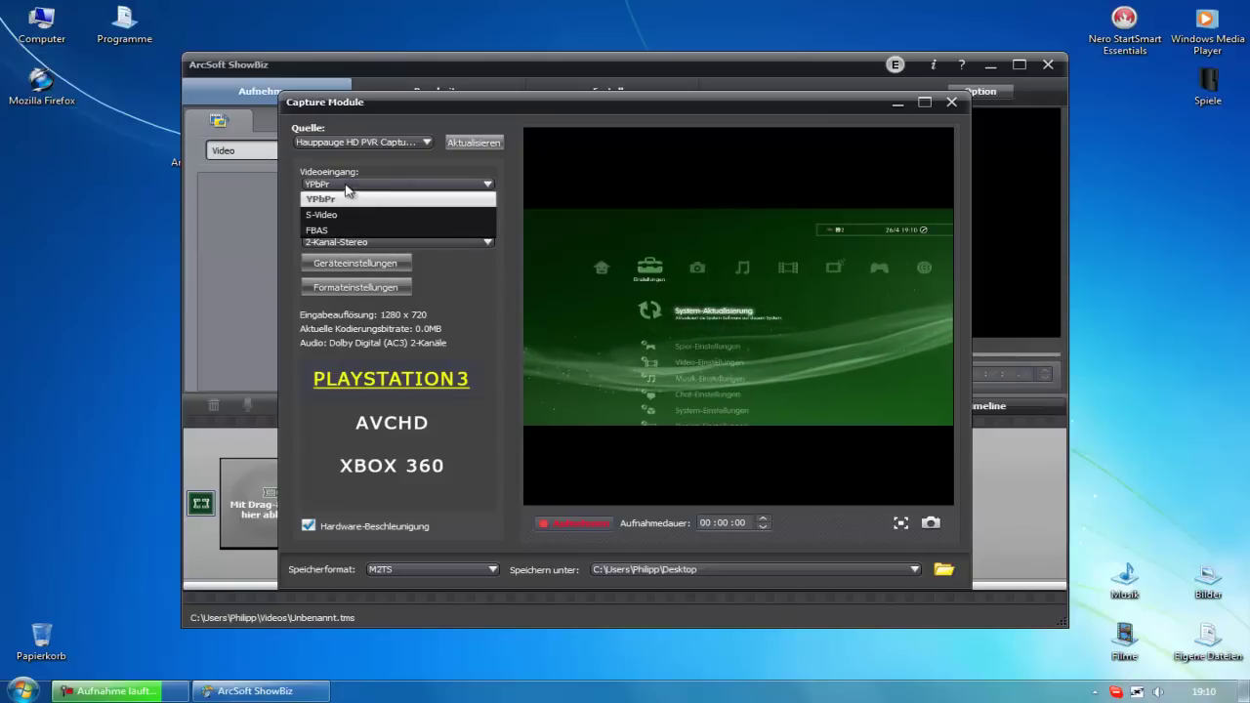
left_click(366, 182)
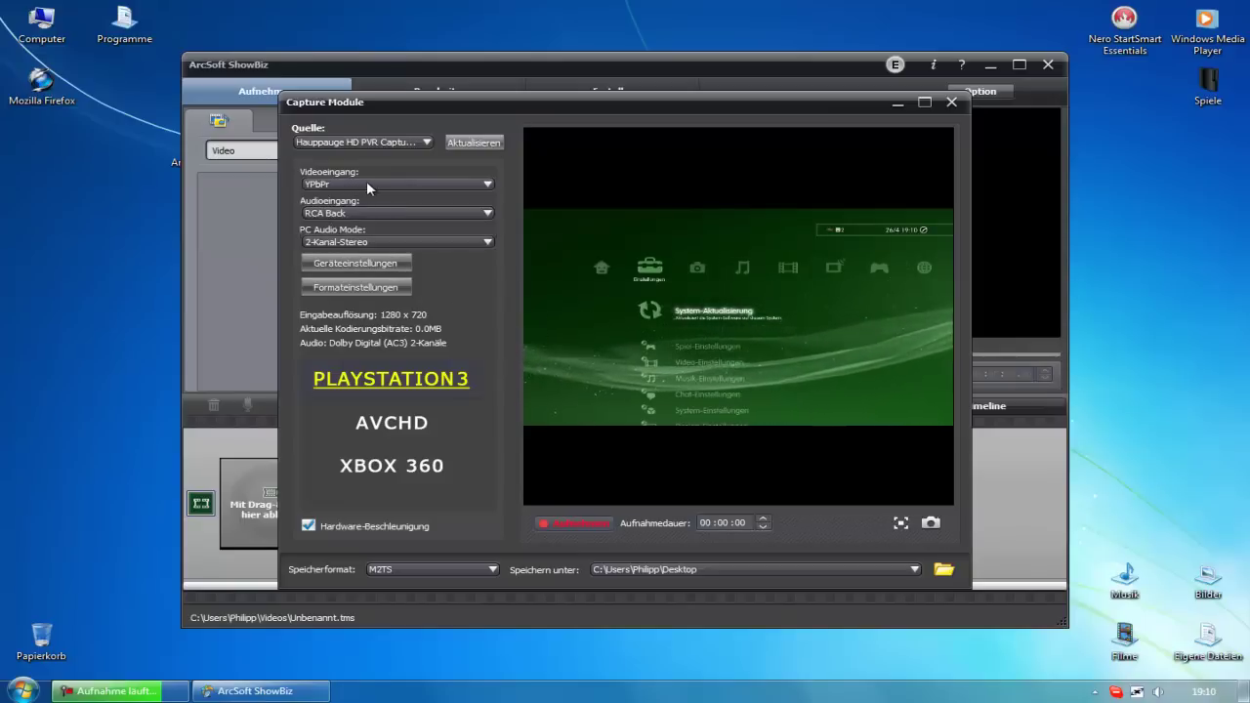
left_click(376, 267)
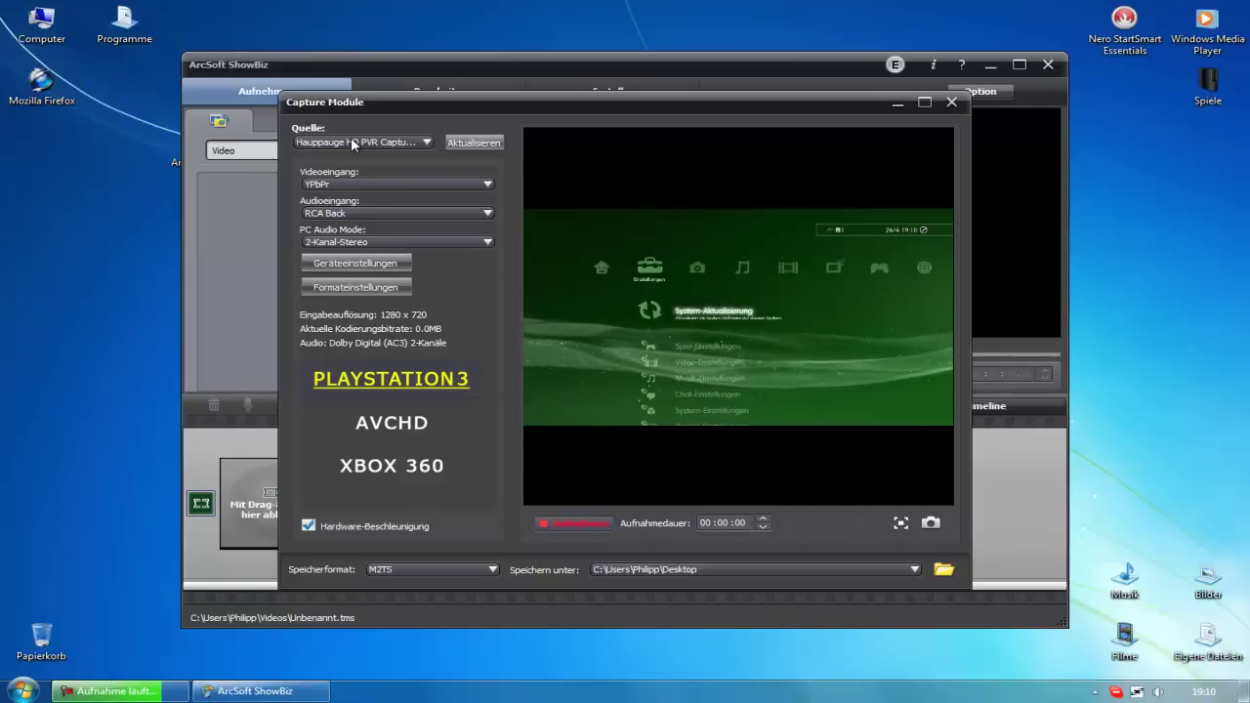
- Examine the Hauppauge H264 Encoder and Video Encoder format settings and cancel without changes
left_click(371, 286)
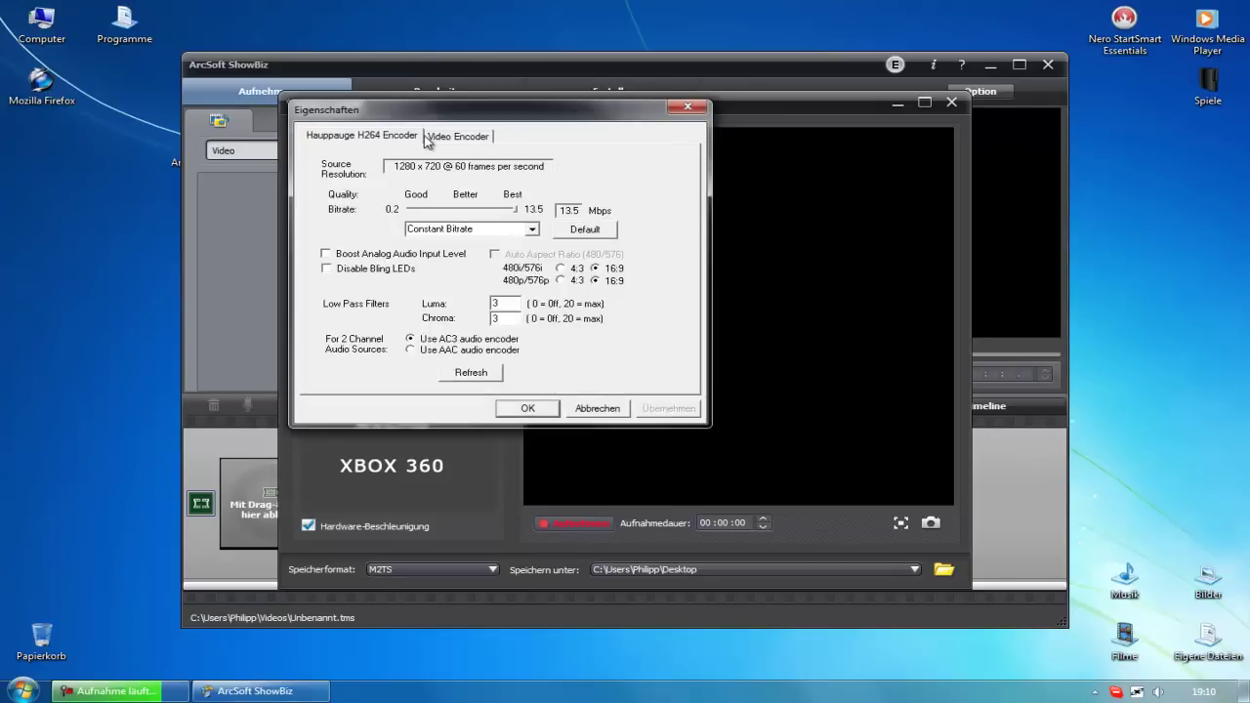
left_click(427, 136)
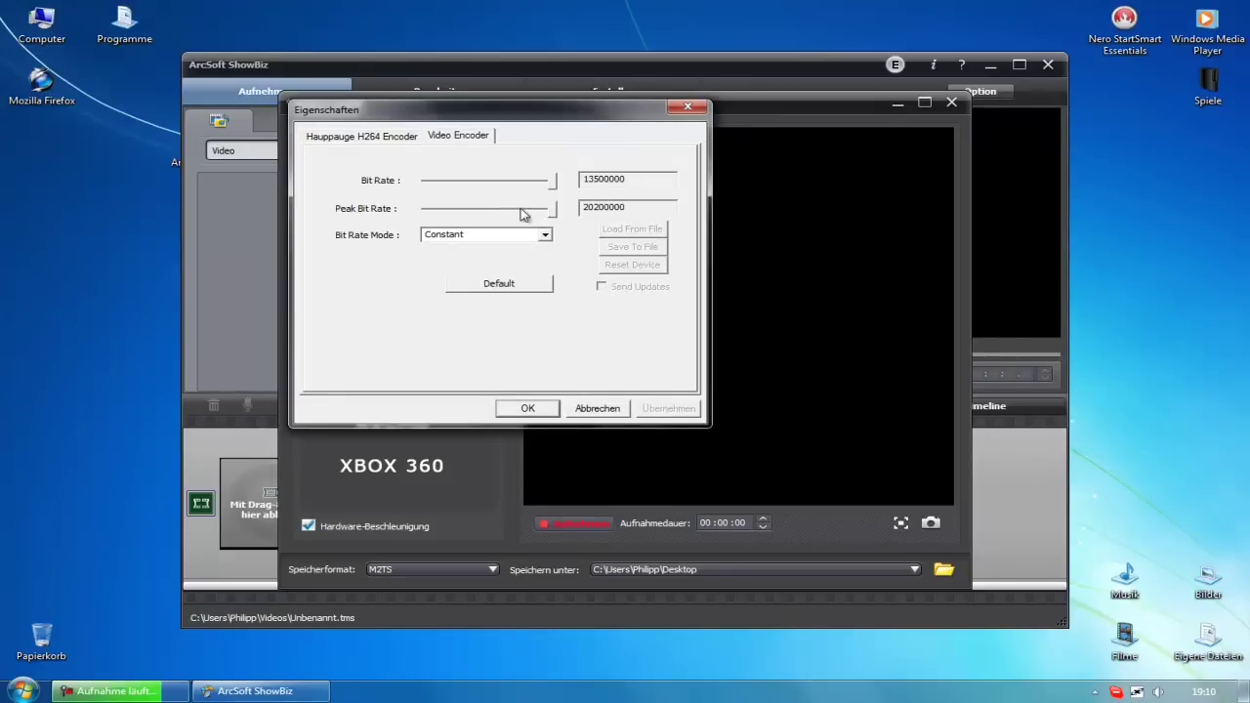
left_click(379, 137)
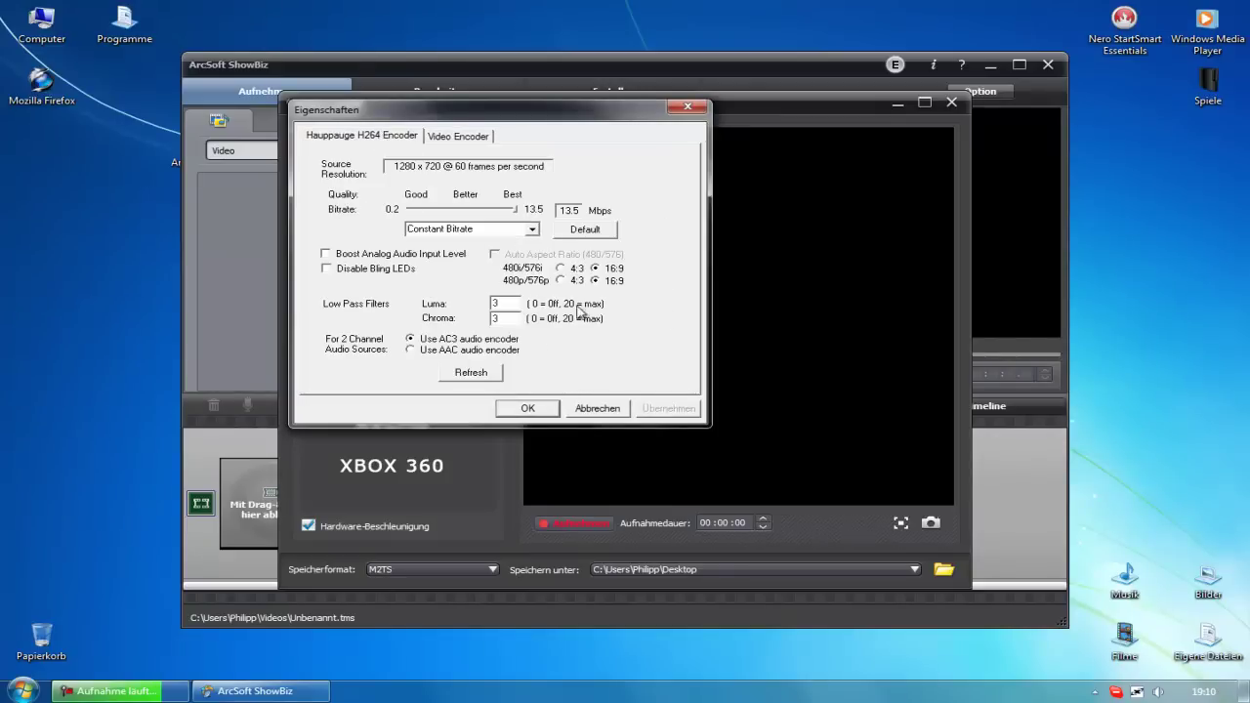
left_click(591, 409)
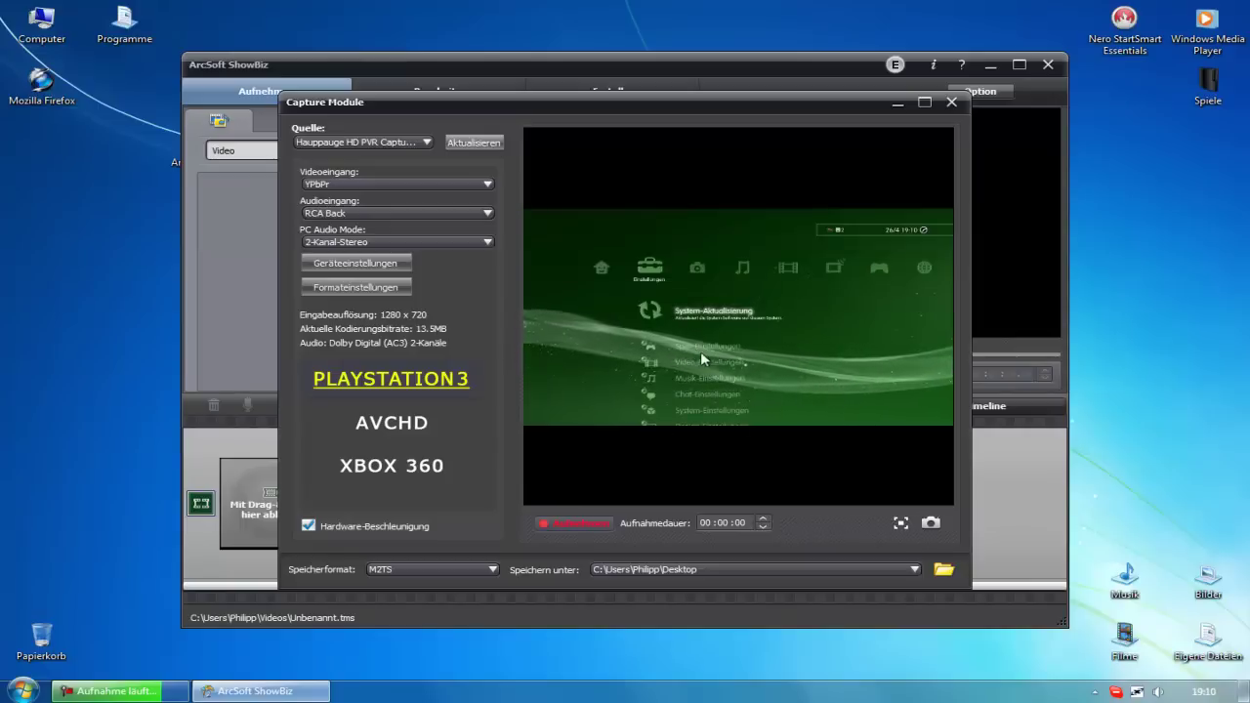
- Record a short clip of the console's picture as M2TS to the desktop and stop the capture
left_click(590, 525)
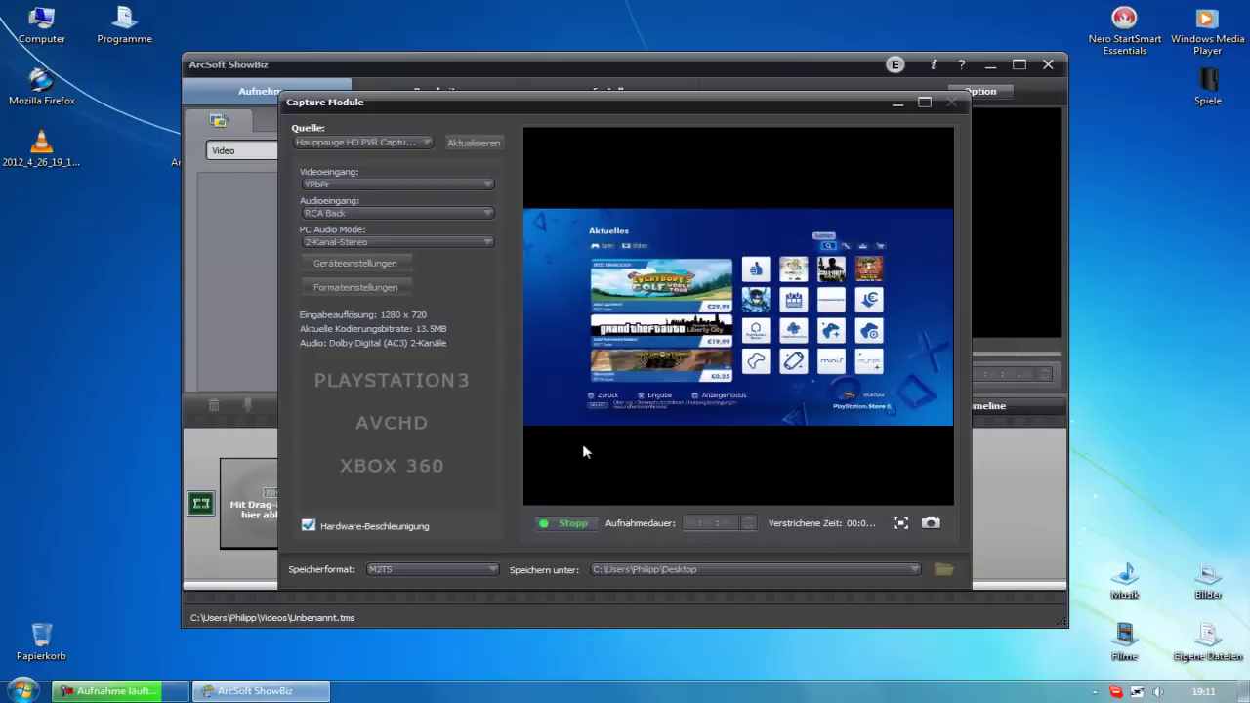
left_click(572, 523)
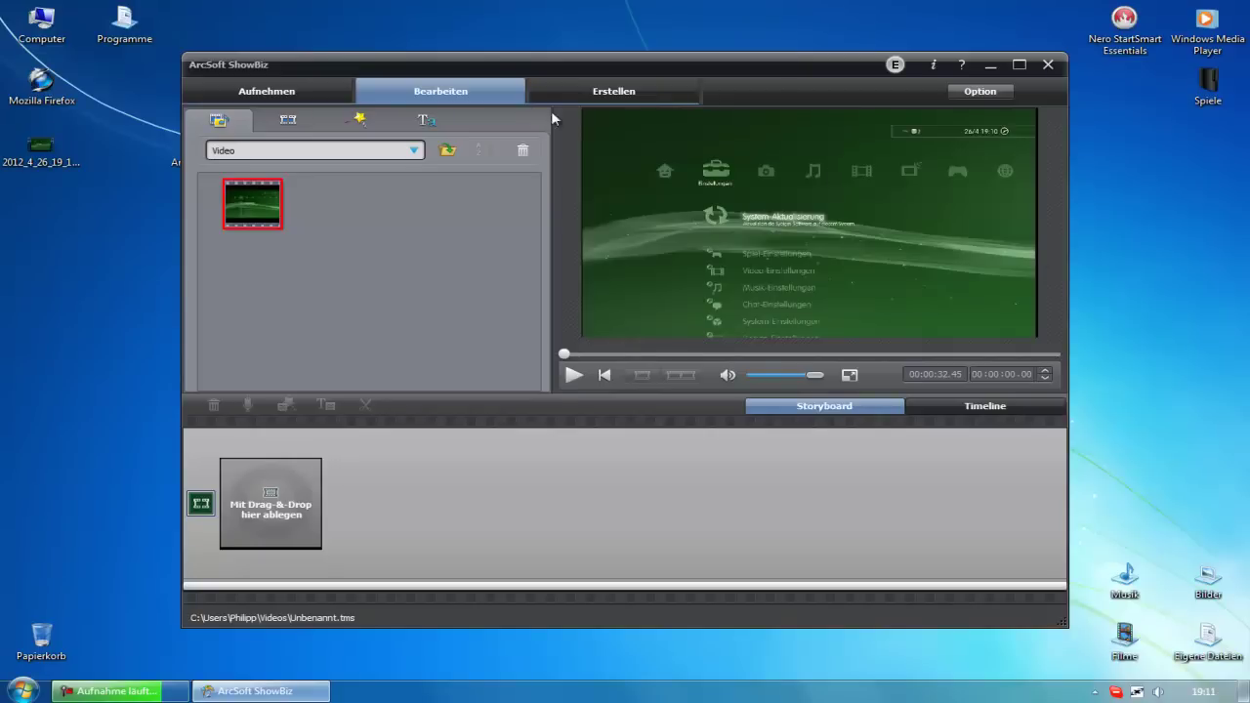
- Delete the captured clip from the media library and close ArcSoft ShowBiz
right_click(246, 221)
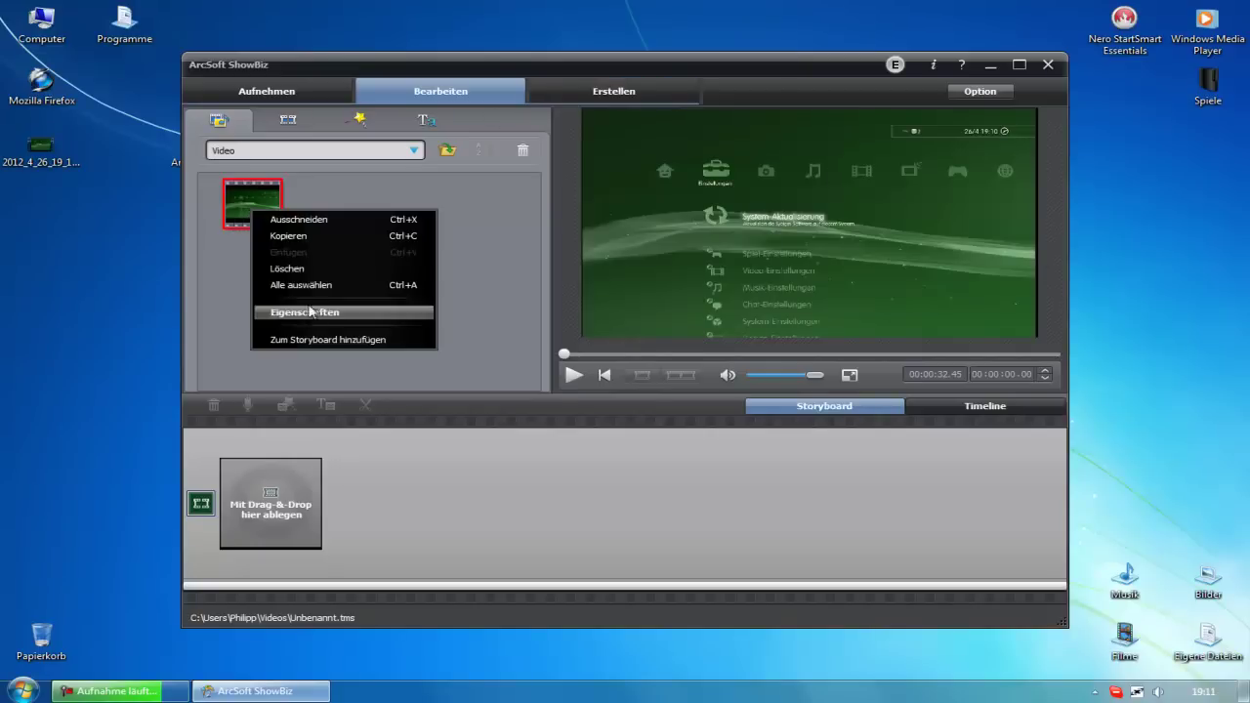
left_click(410, 268)
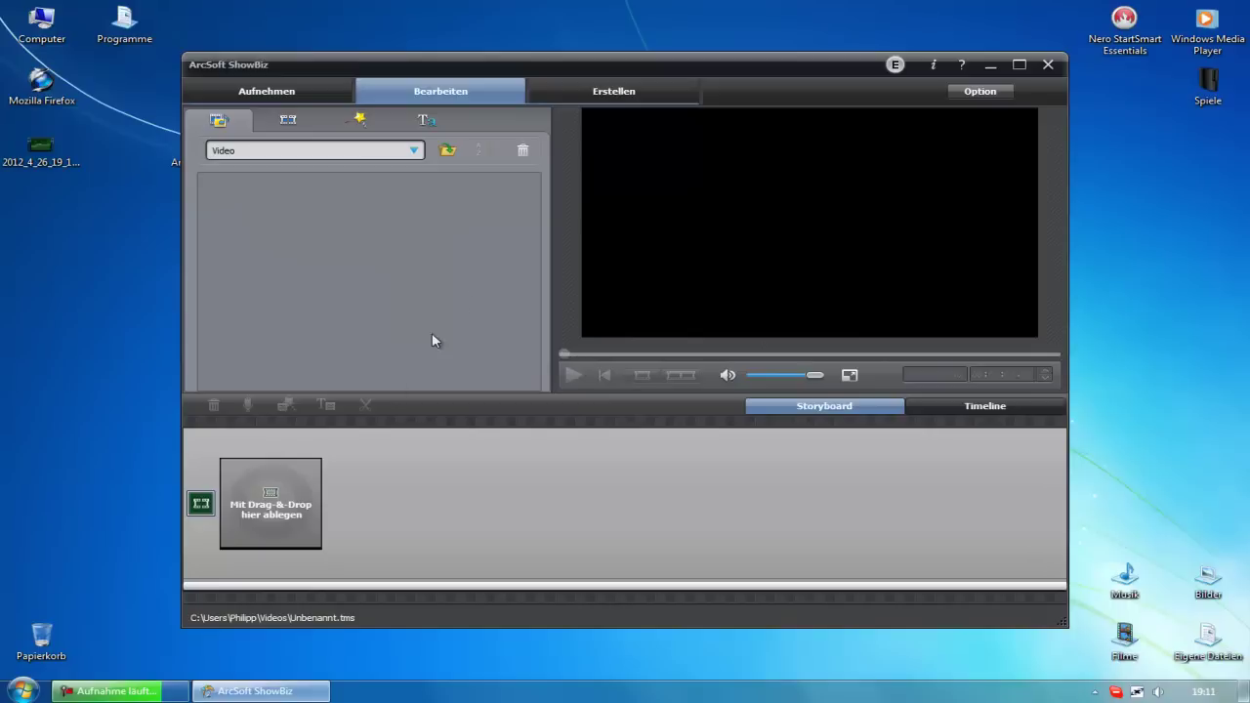
left_click(1048, 64)
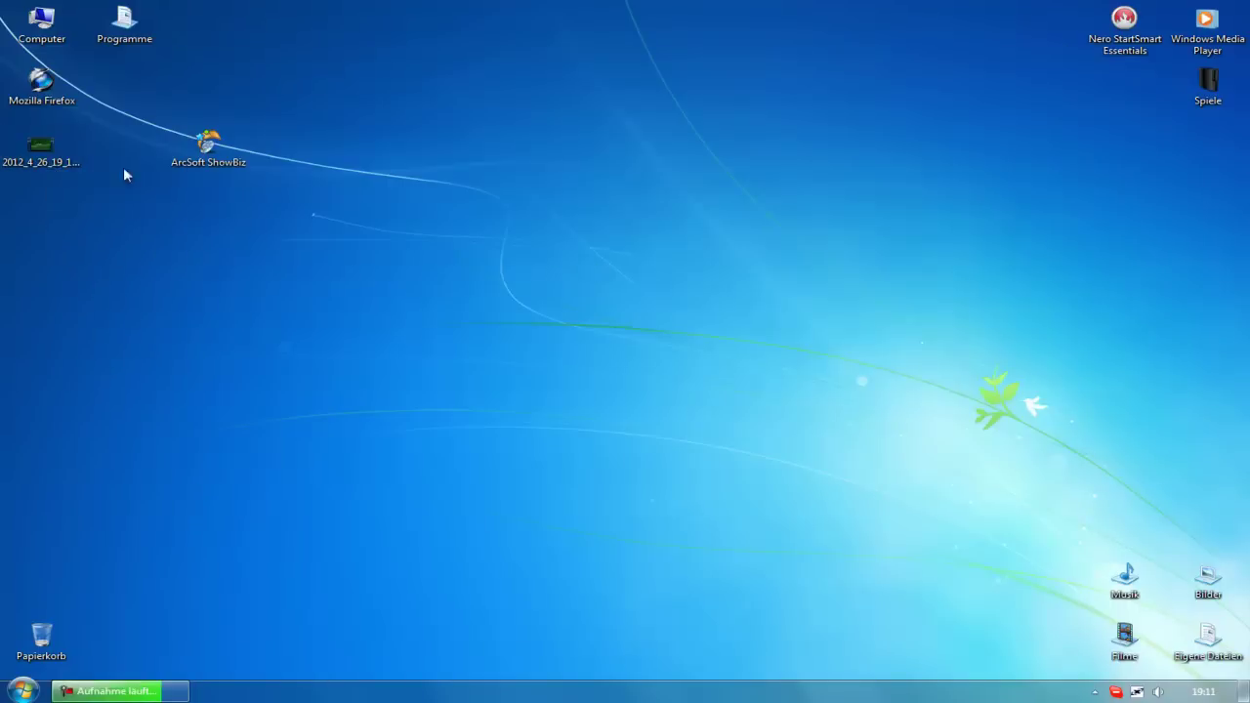
- Move the recorded M2TS file to a free desktop spot, preview it in VLC with a skip ahead, and close the player
left_click_drag(43, 155, 176, 265)
left_click(262, 257)
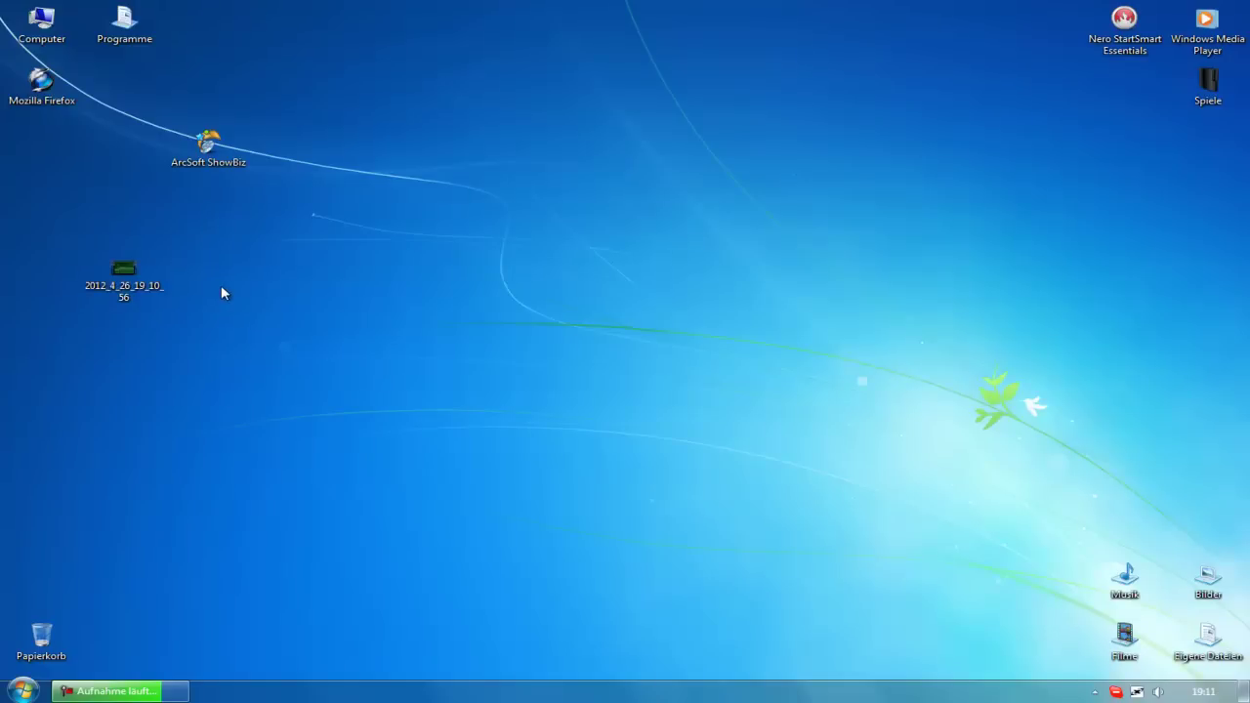
left_click(128, 289)
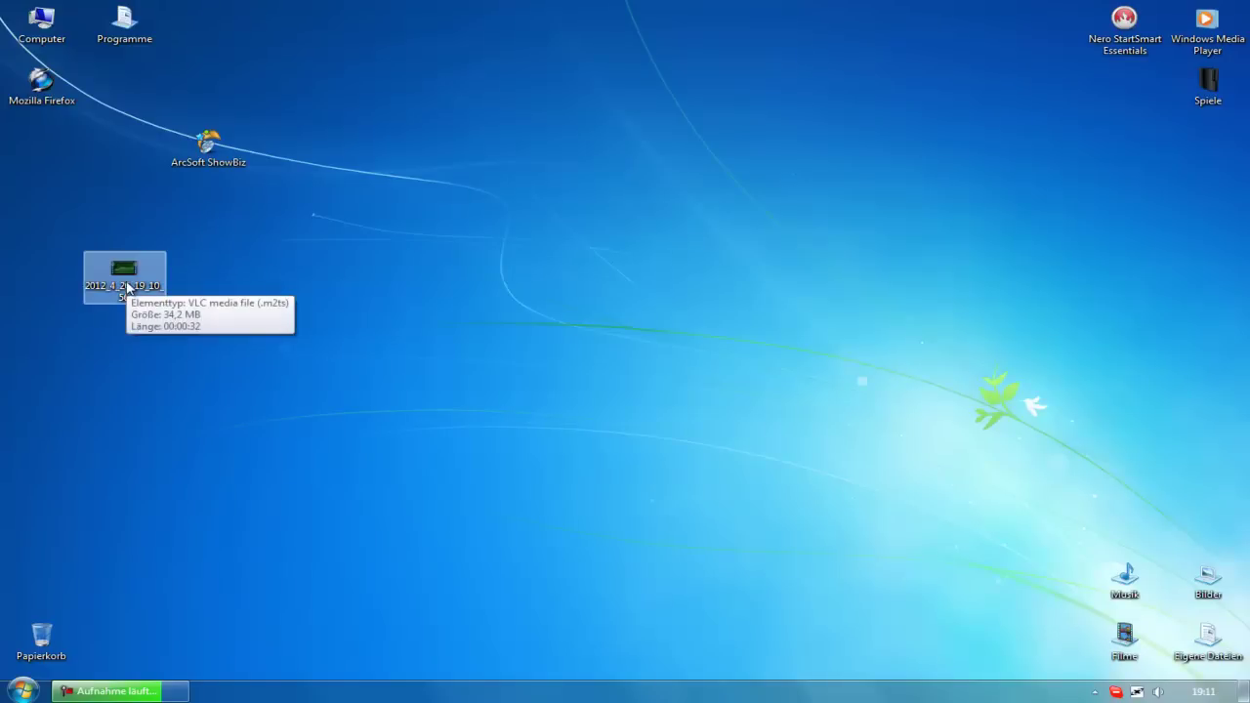
double_click(128, 289)
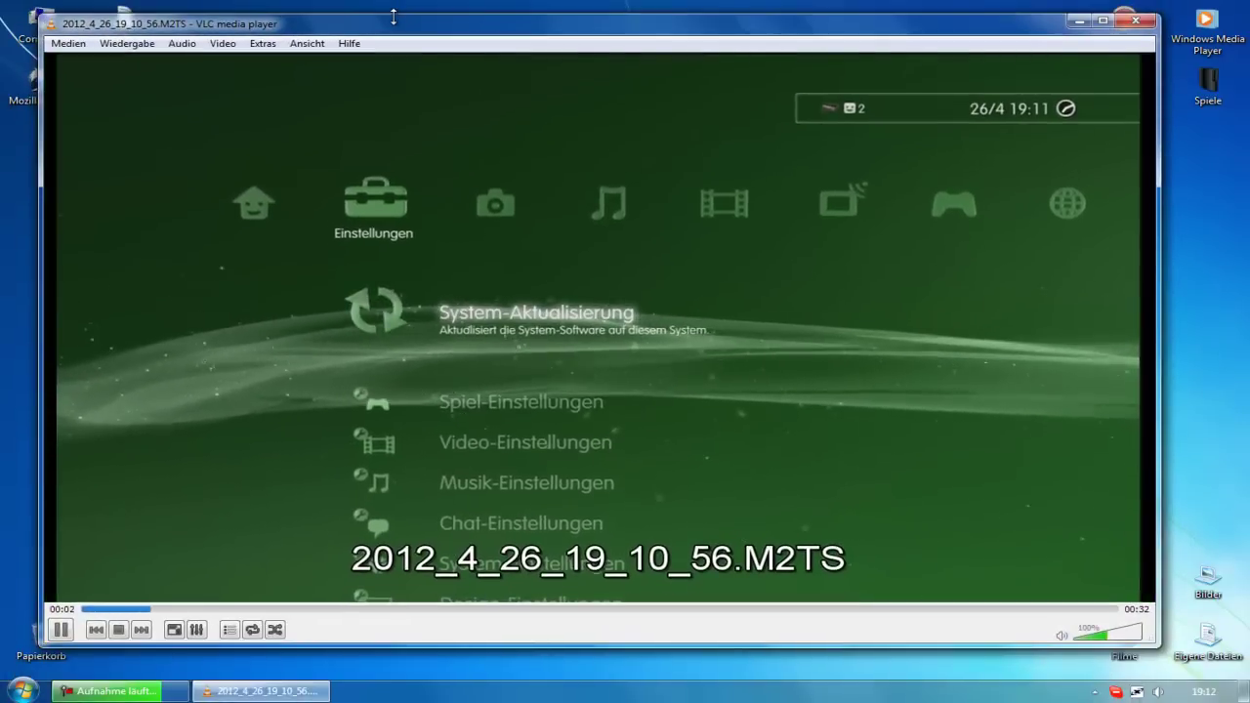
mouse_move(394, 17)
left_mouse_down()
mouse_move(413, 1)
mouse_move(414, 18)
left_mouse_up()
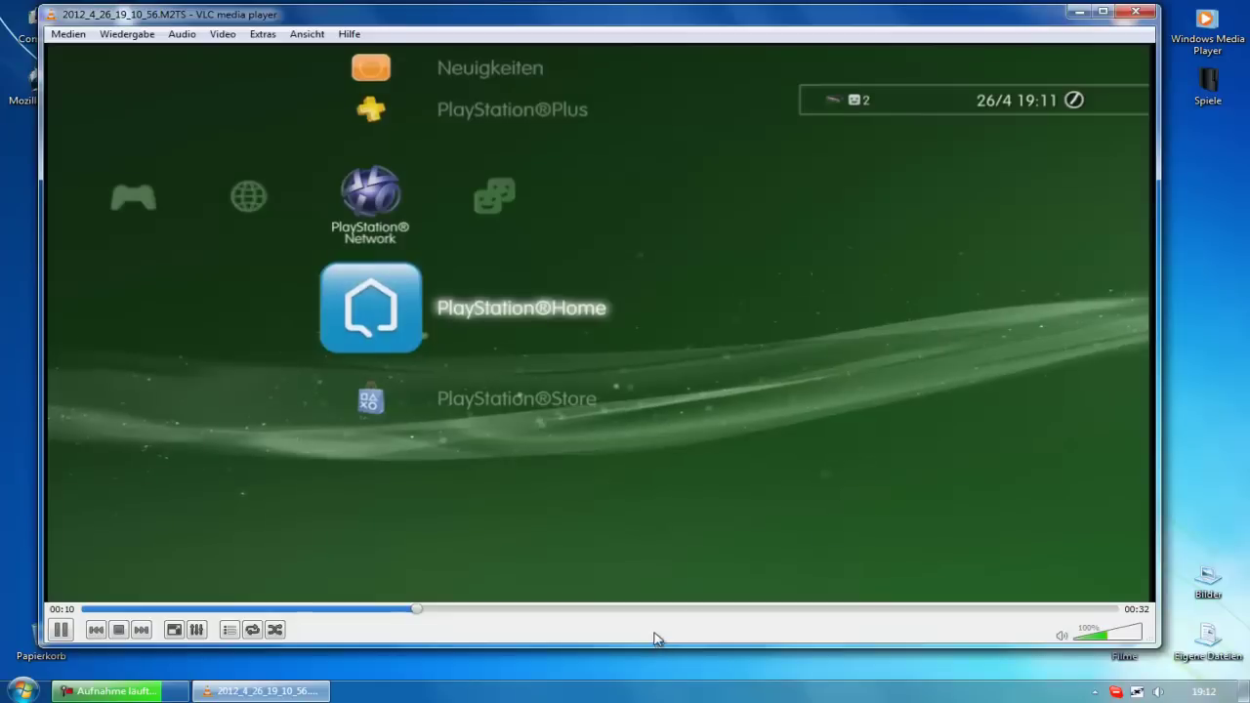
left_click(712, 608)
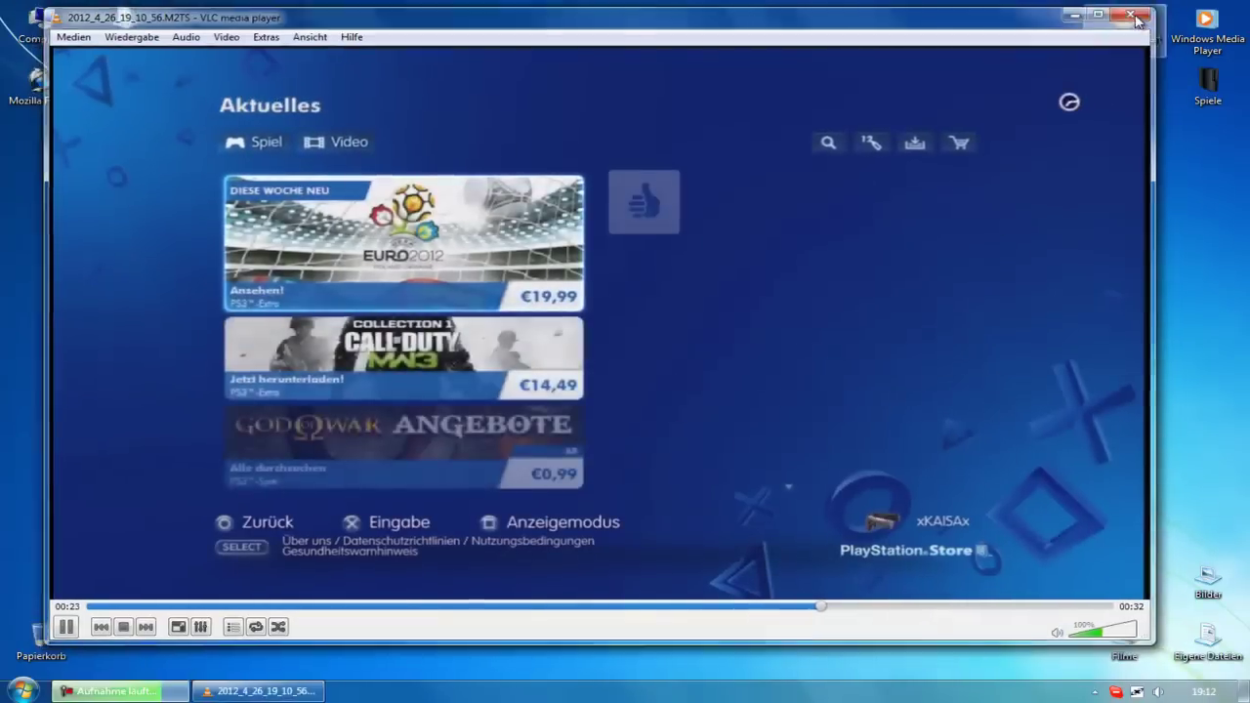
key("alt+F4")
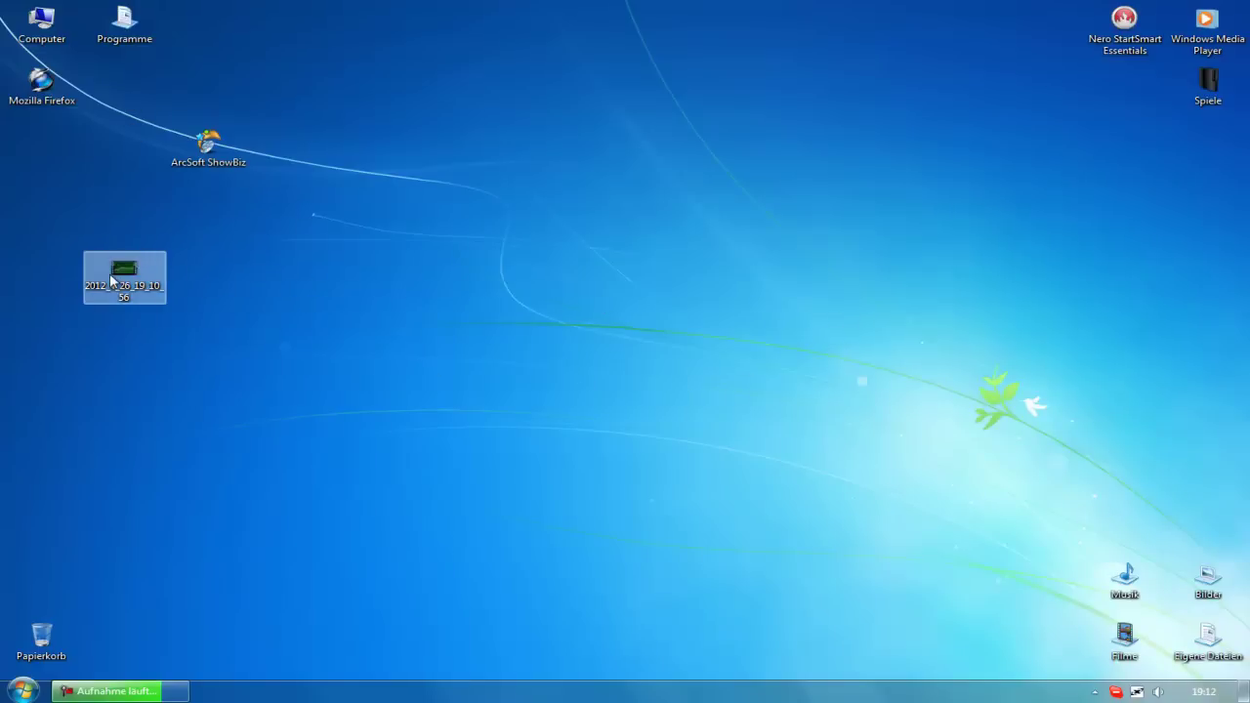
- Check the recorded file's type, size and length, and place its icon directly beneath the ArcSoft ShowBiz shortcut
mouse_move(111, 278)
mouse_move(151, 281)
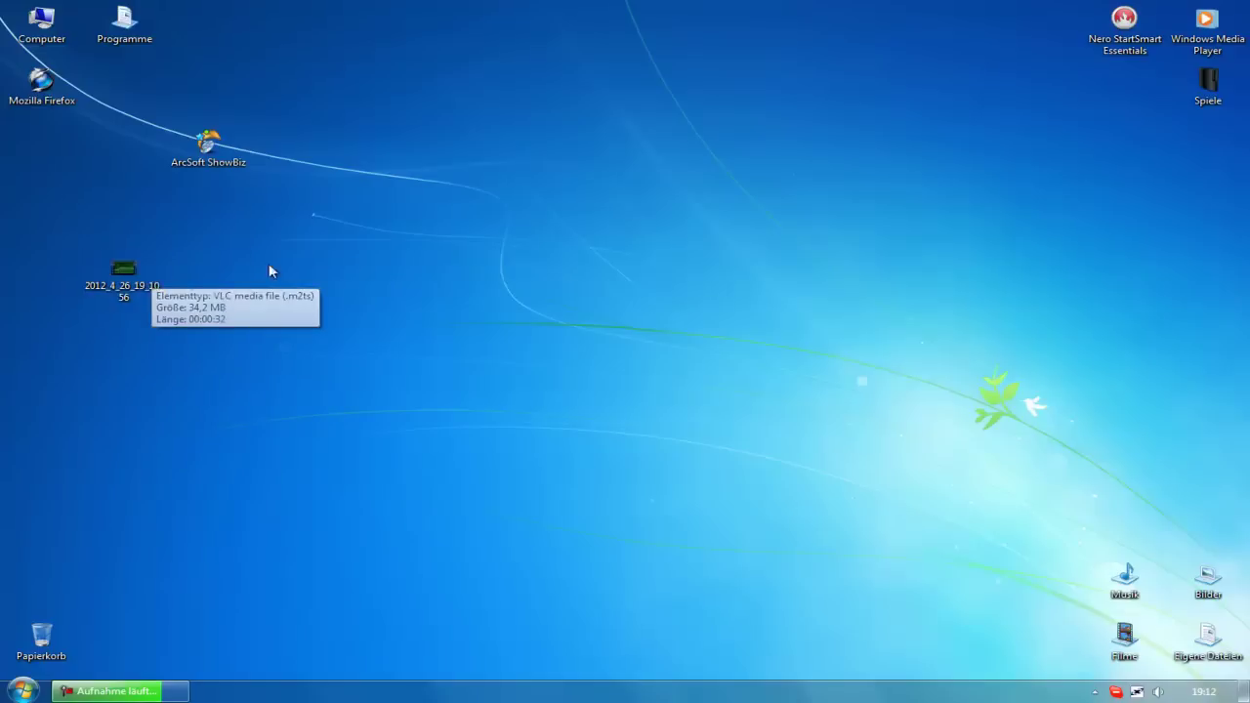
left_click_drag(141, 265, 205, 234)
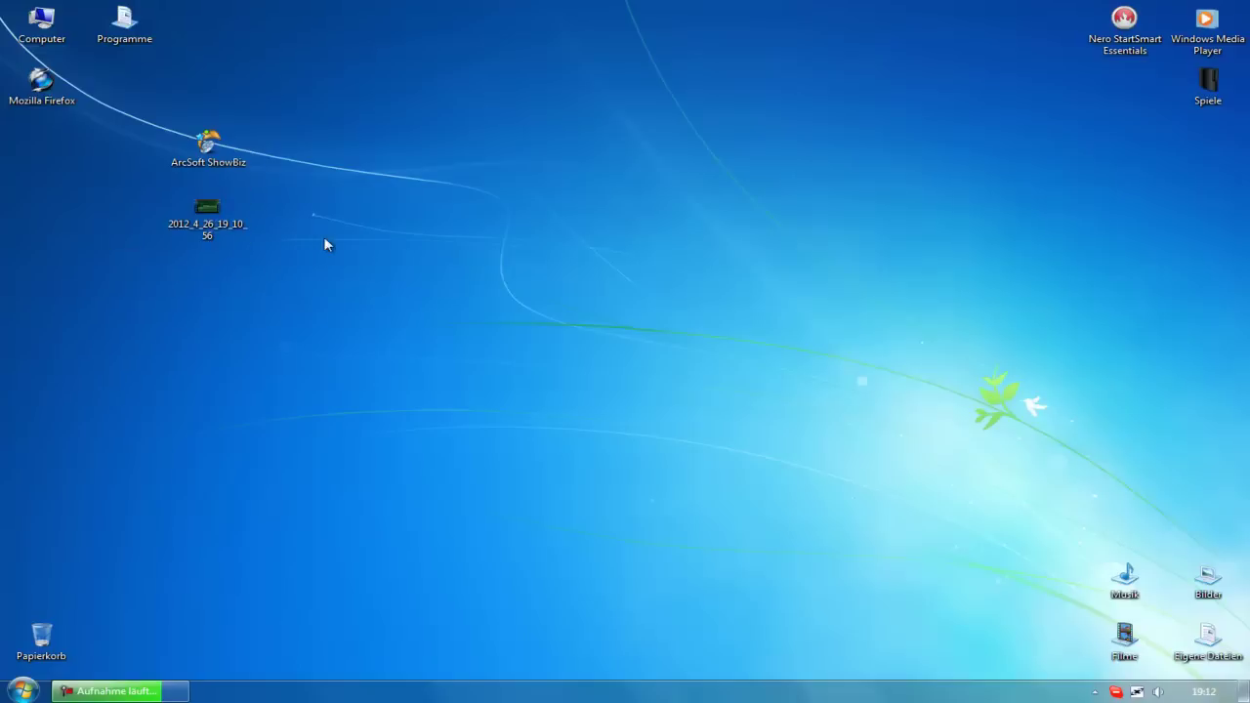
left_click(147, 258)
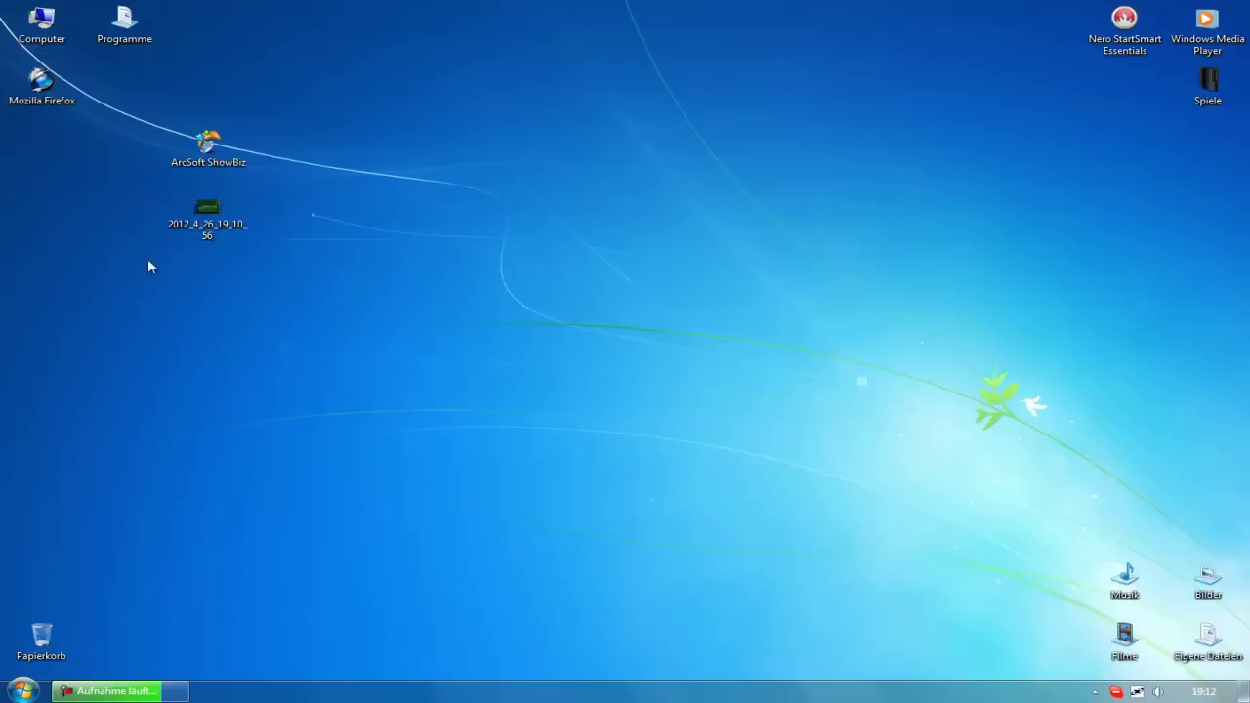